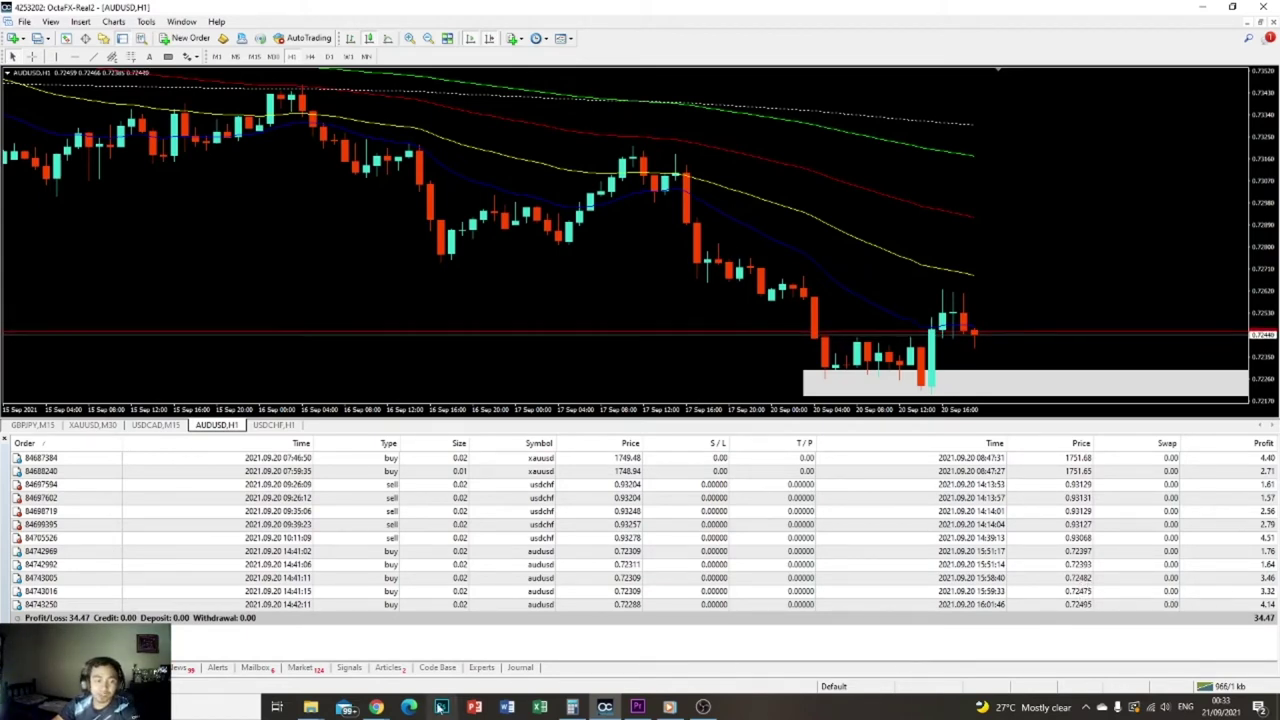
- Switch from MetaTrader 4 to the OctaFX Personal Area in Chrome and go to Internal transfer
click(376, 707)
click(447, 652)
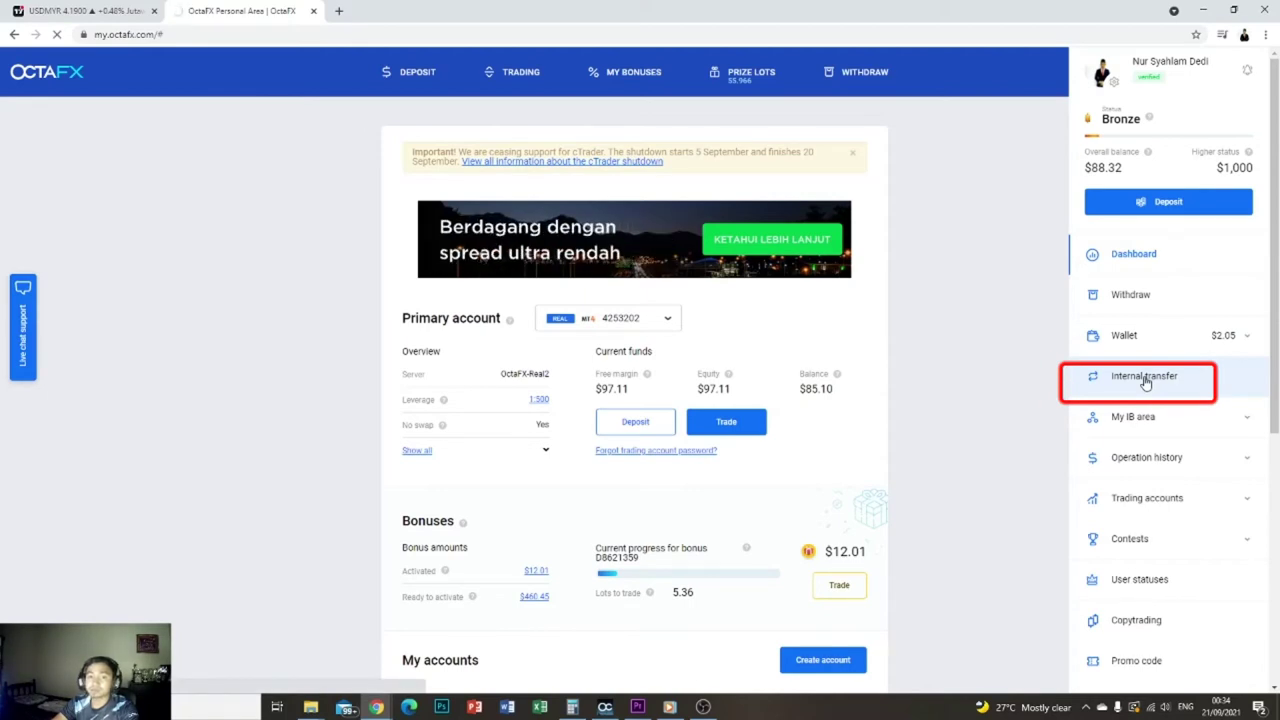
click(1145, 380)
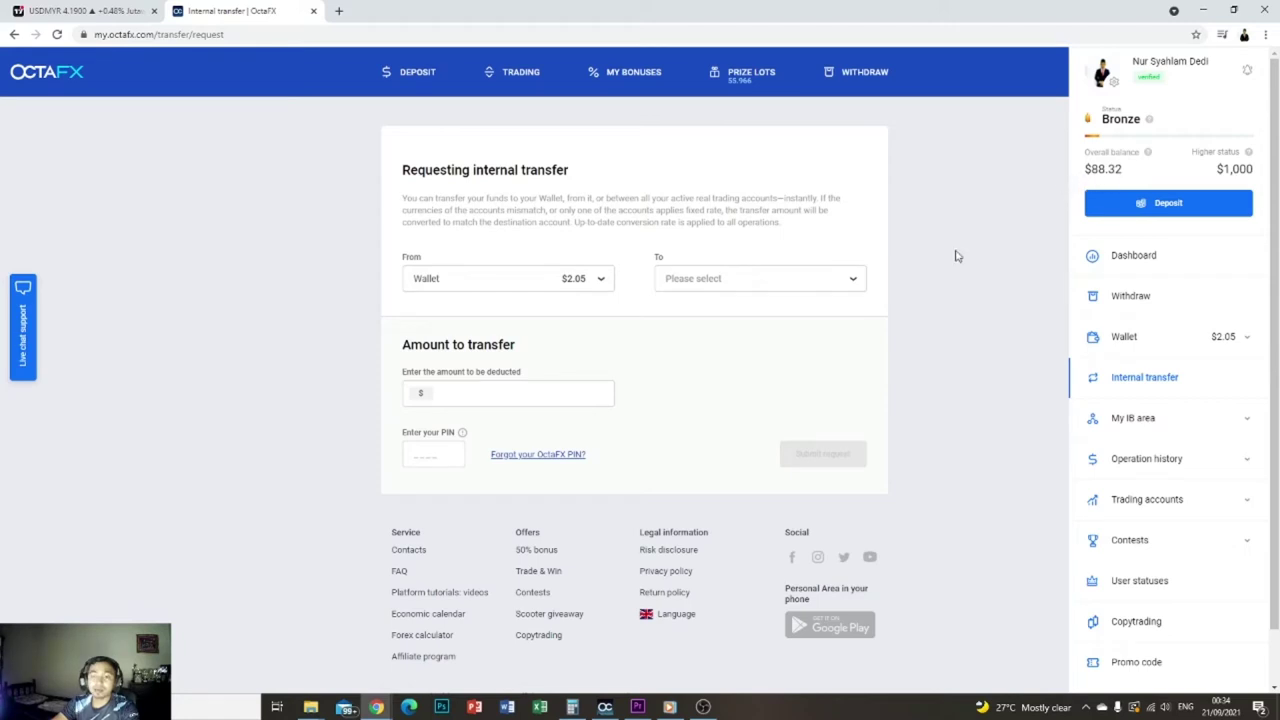
- Route the transfer from the $85.10 MT4 trading account to the Wallet and bring up Calculator
click(599, 281)
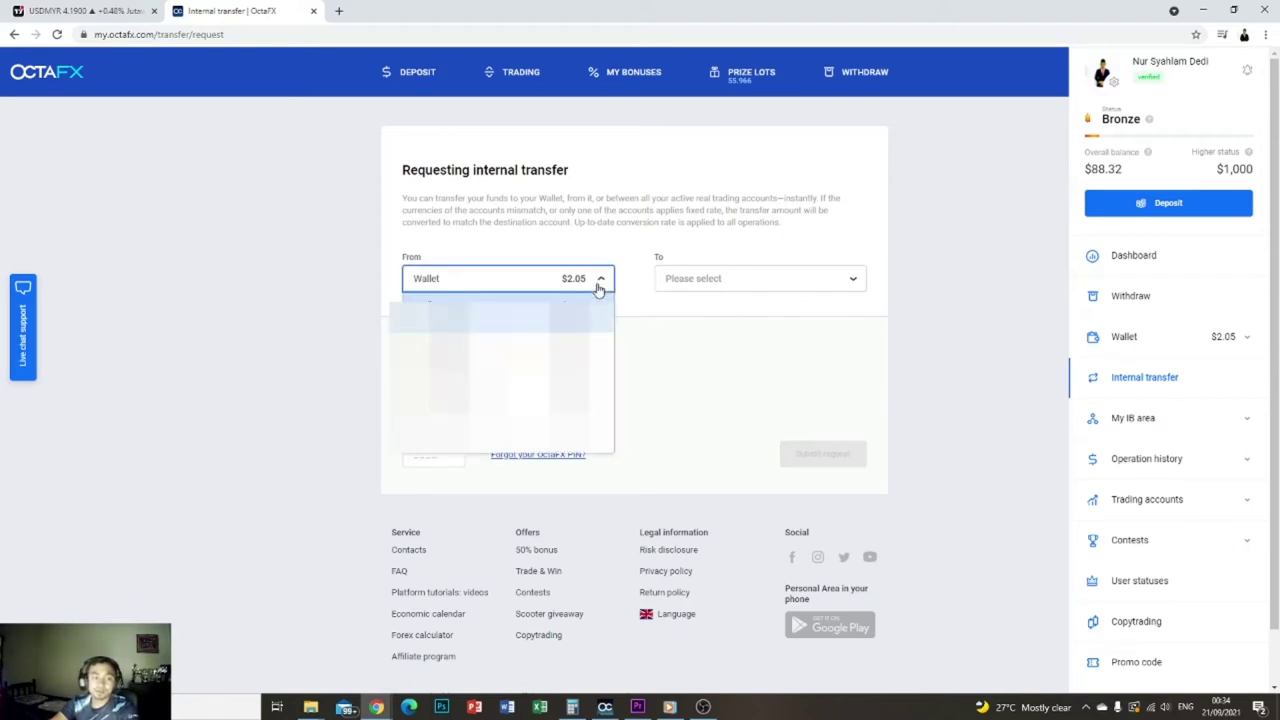
click(576, 354)
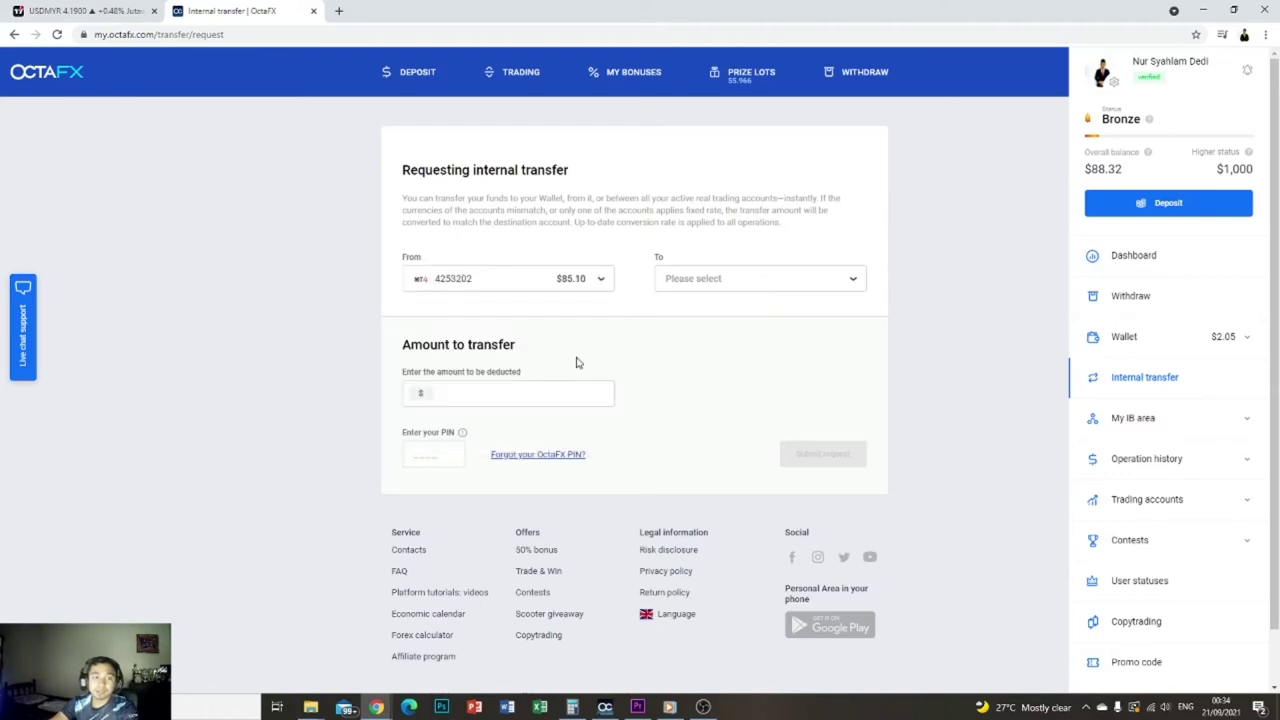
click(798, 288)
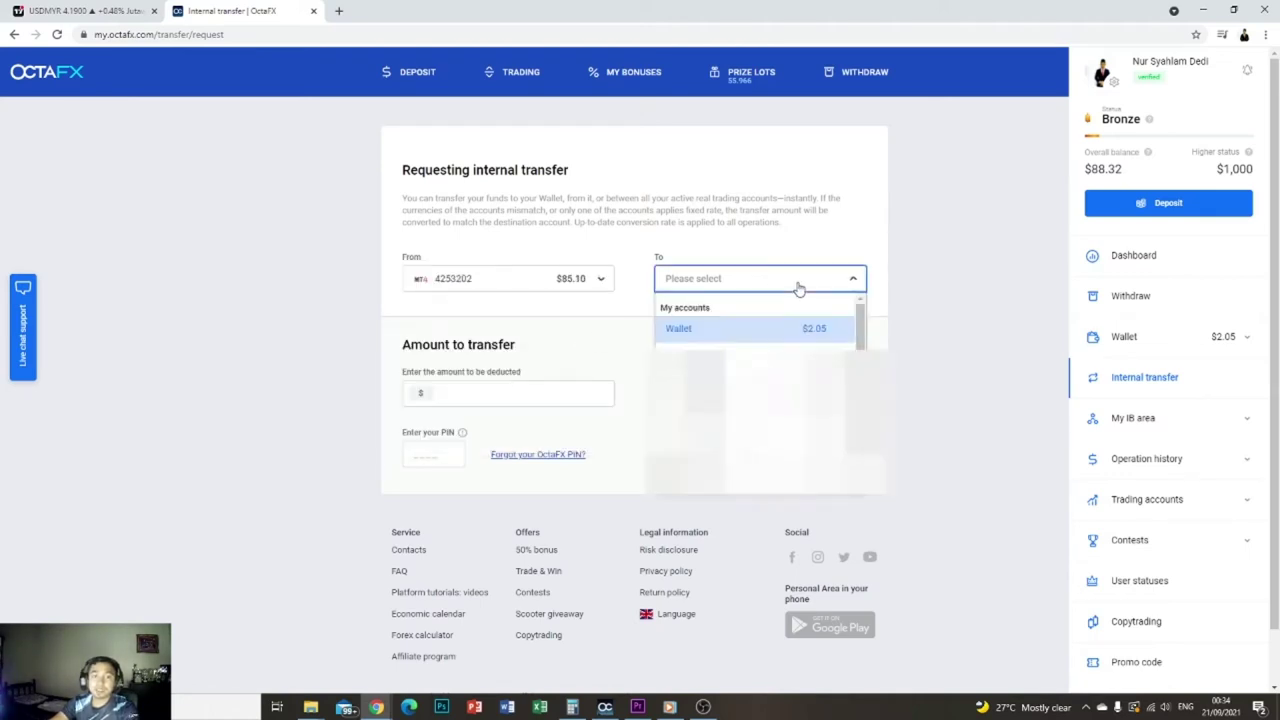
click(795, 333)
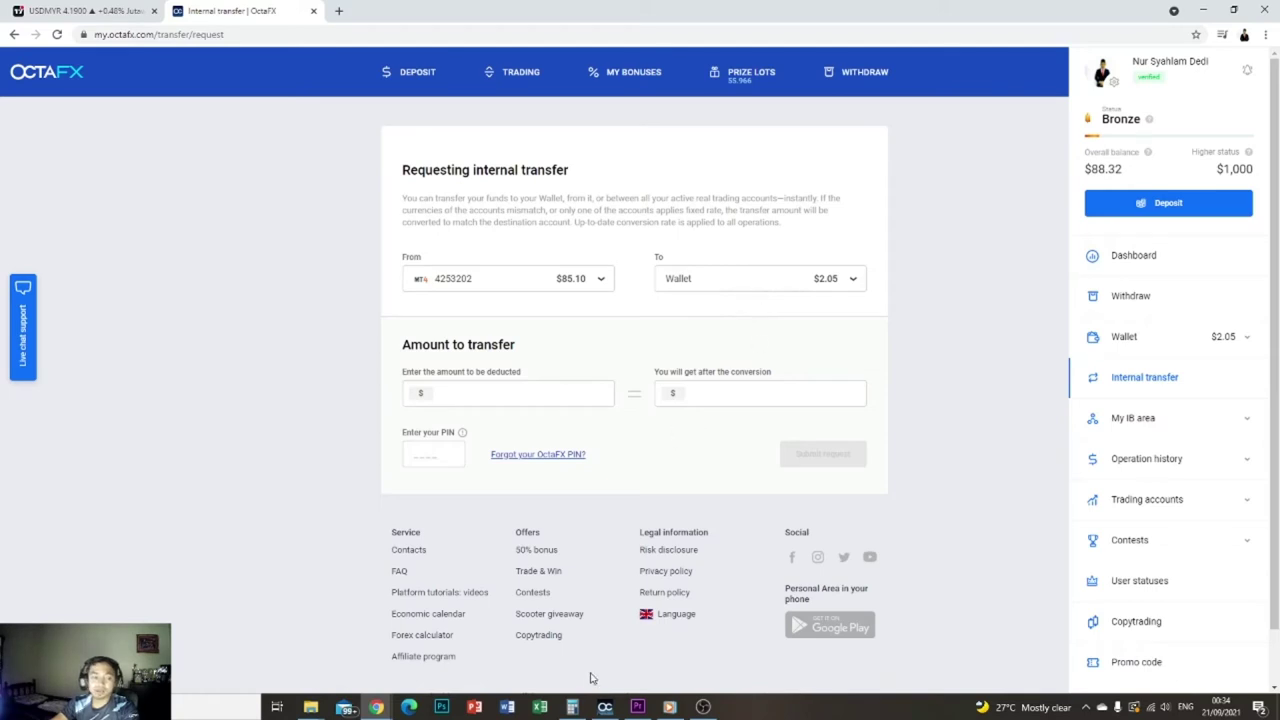
click(572, 707)
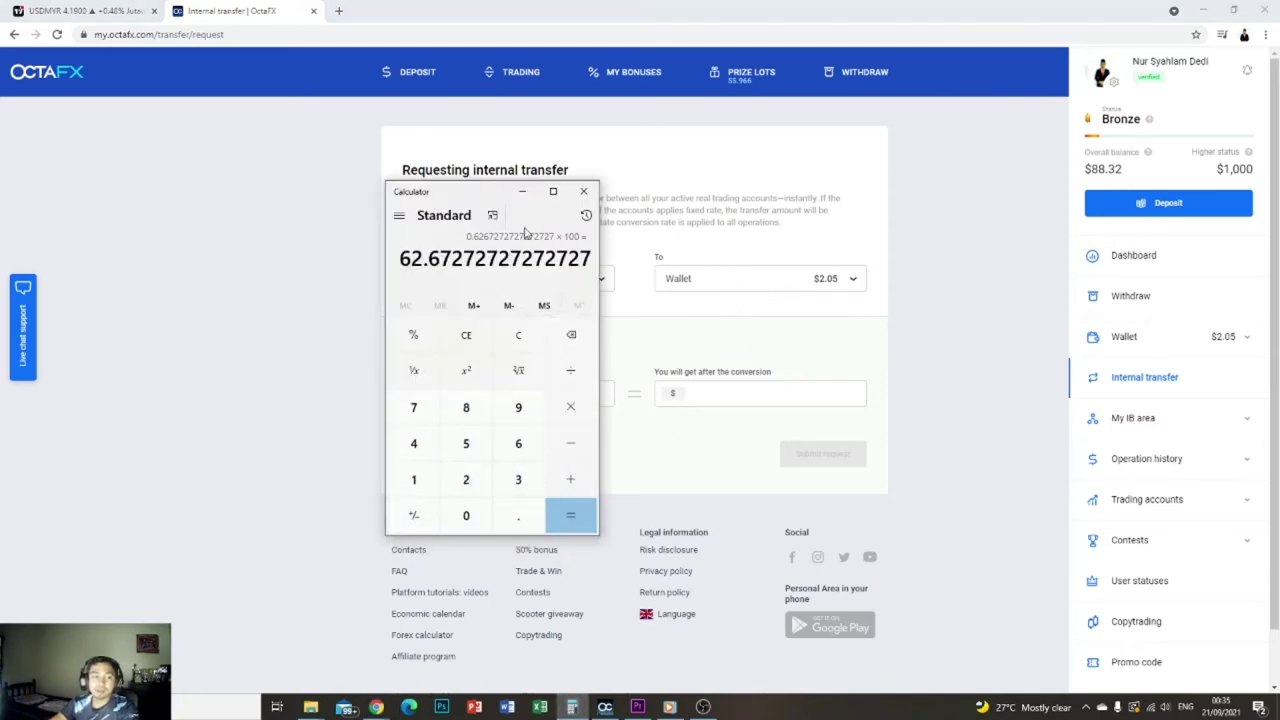
- Move Calculator aside and compute 88.32 − 55 = 33.32, then return to the transfer form
drag(481, 193, 246, 217)
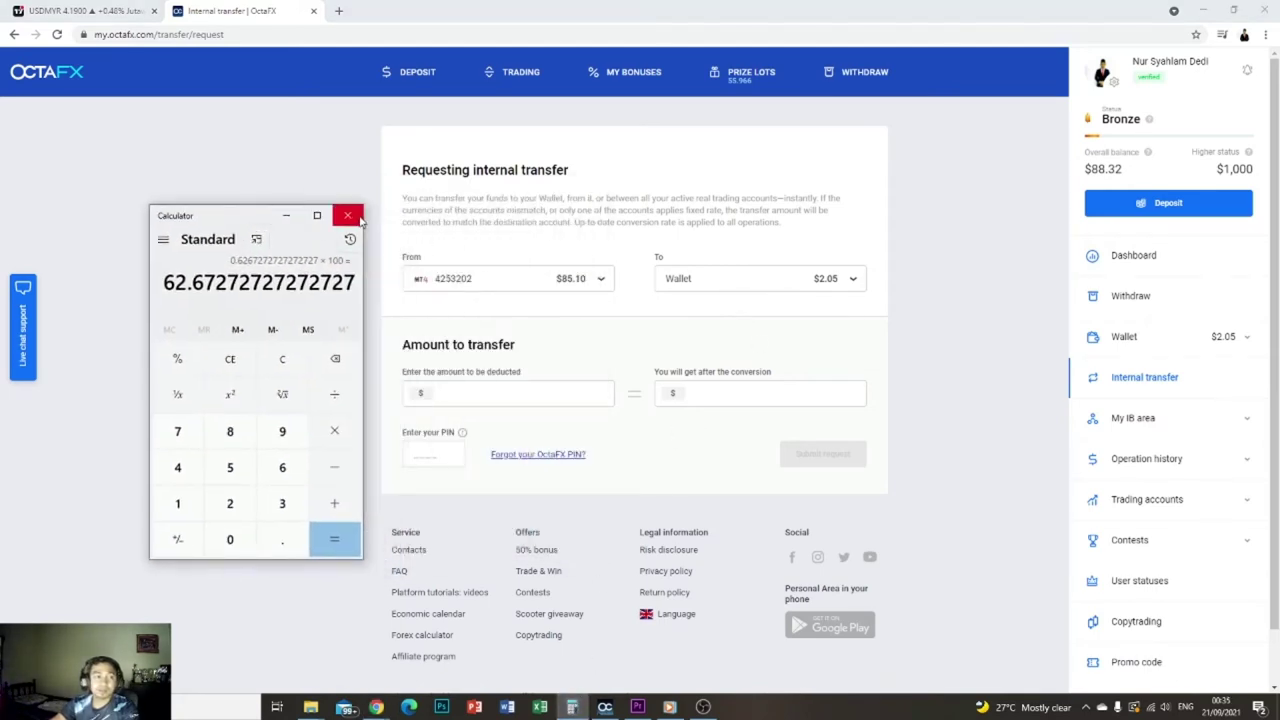
click(335, 362)
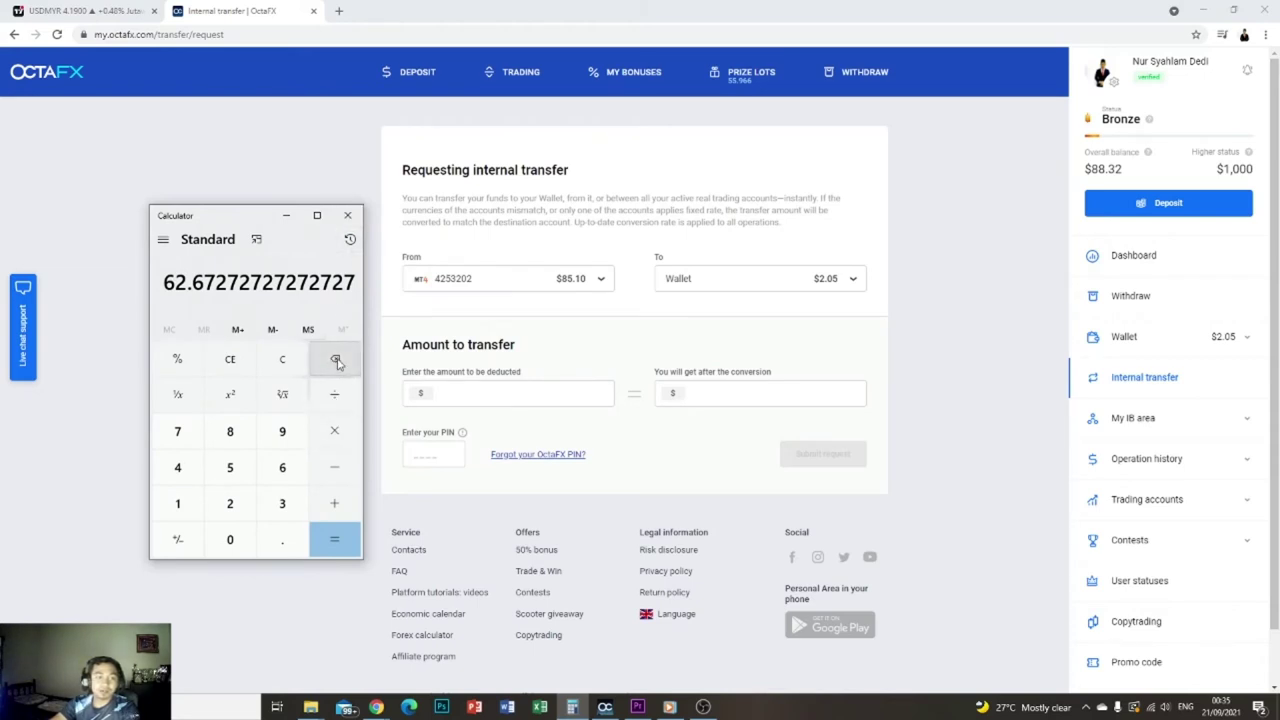
click(230, 359)
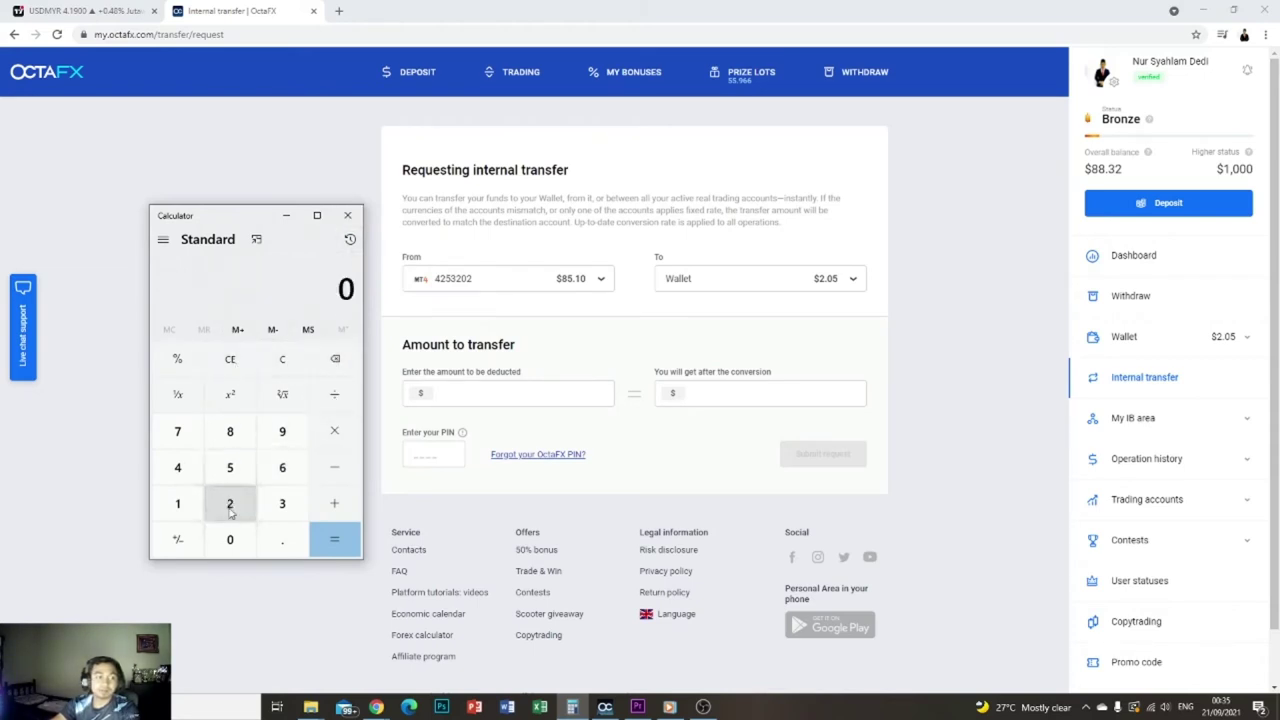
double_click(230, 431)
click(282, 539)
click(282, 512)
click(230, 503)
click(334, 467)
click(236, 471)
click(237, 473)
click(334, 539)
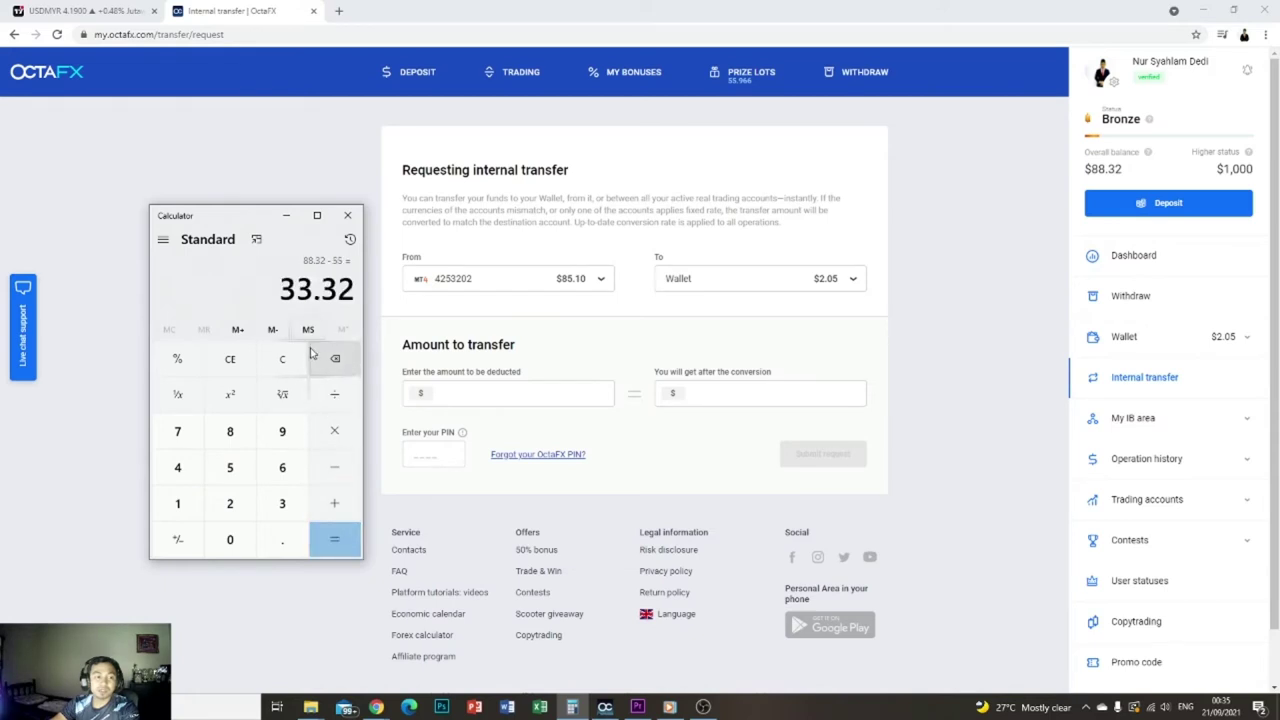
click(462, 391)
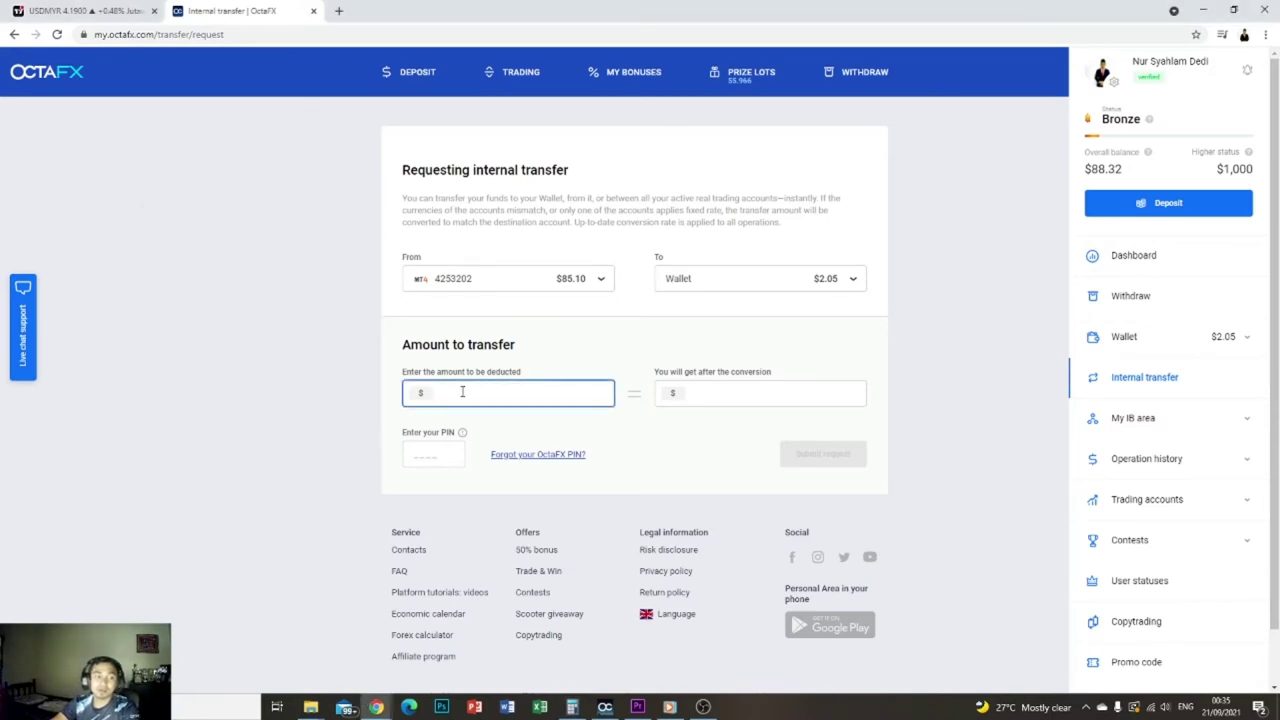
- Enter 33 as the amount to be deducted and fill in the OctaFX PIN
text(33)
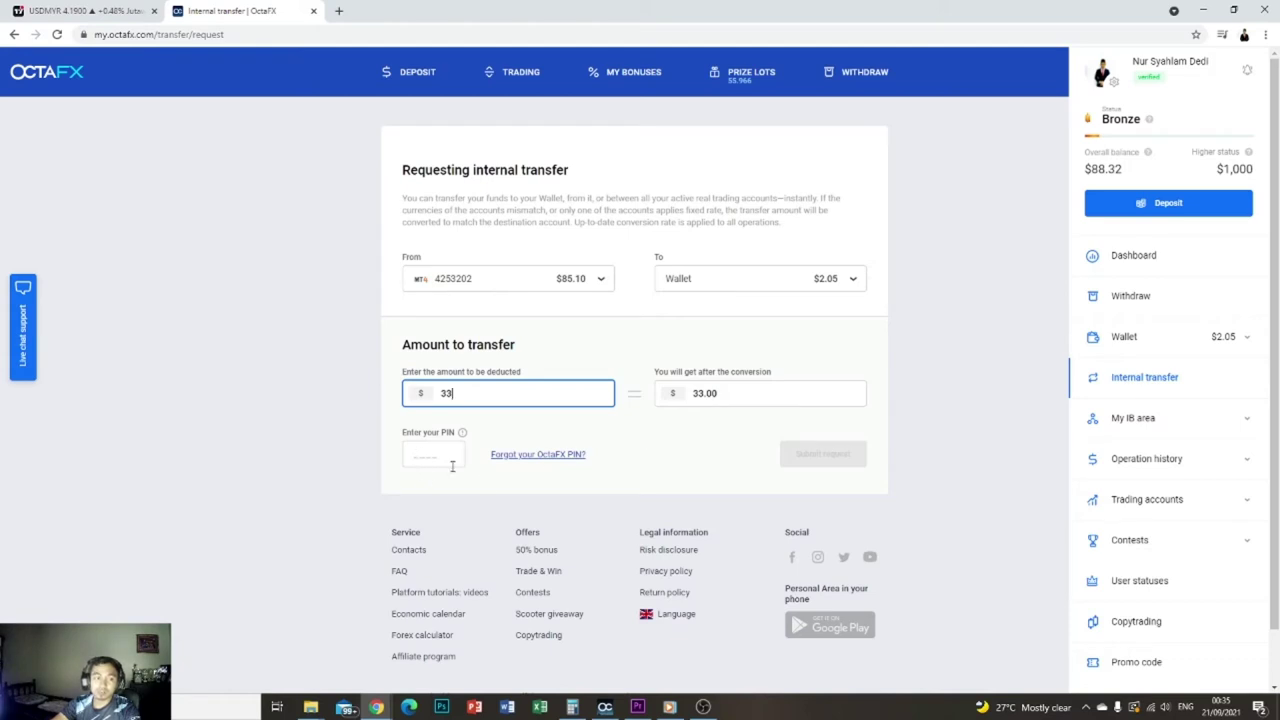
mouse_move(414, 442)
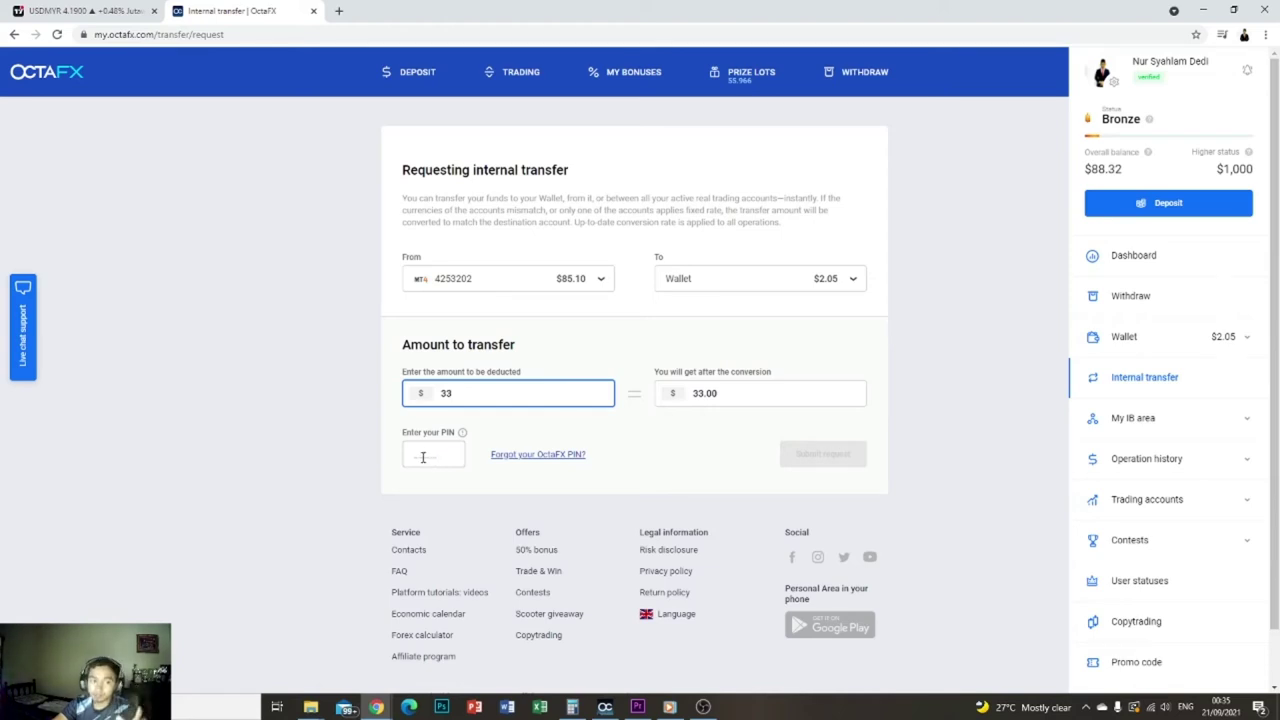
click(415, 454)
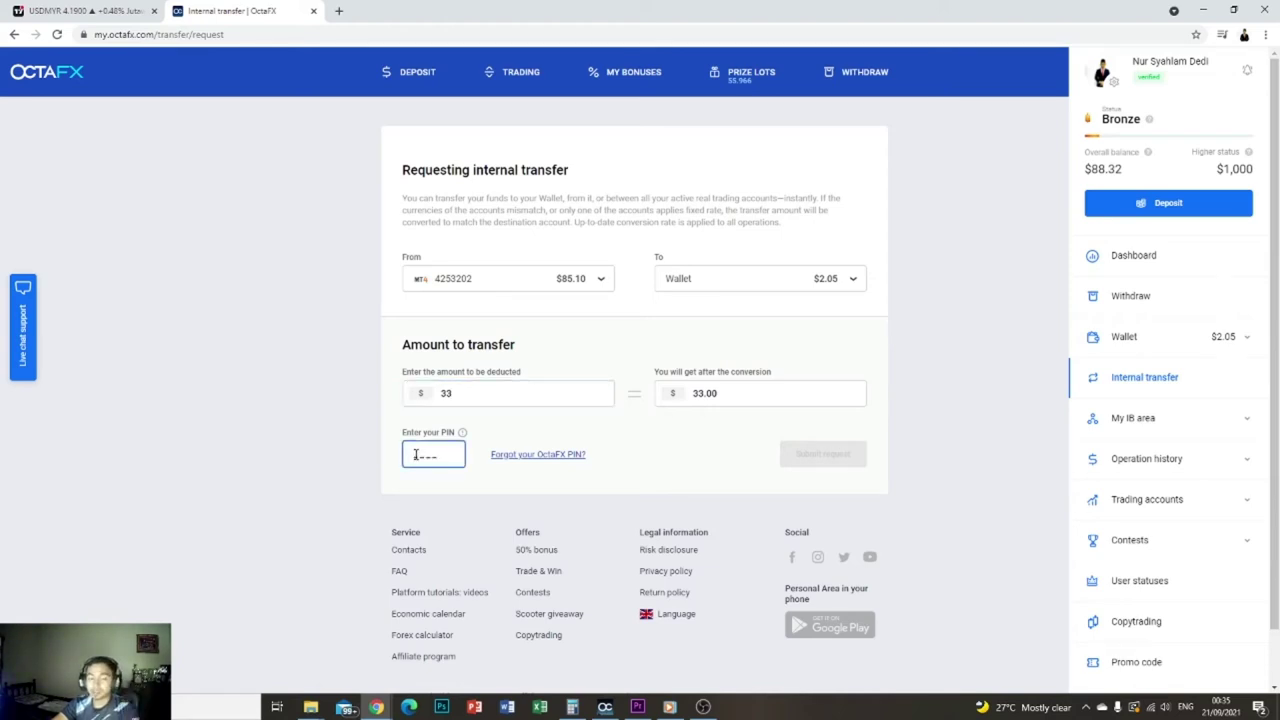
text(1234)
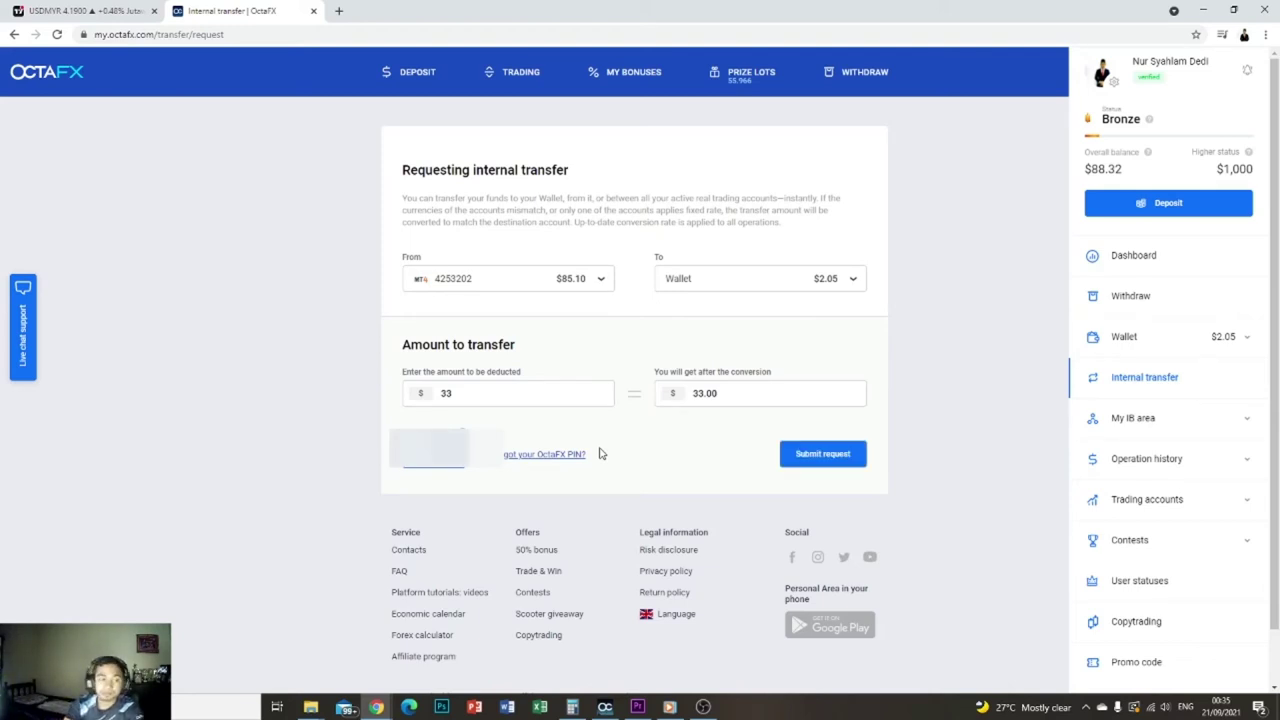
- Submit the $33 transfer request and confirm it on the confirmation page
click(848, 462)
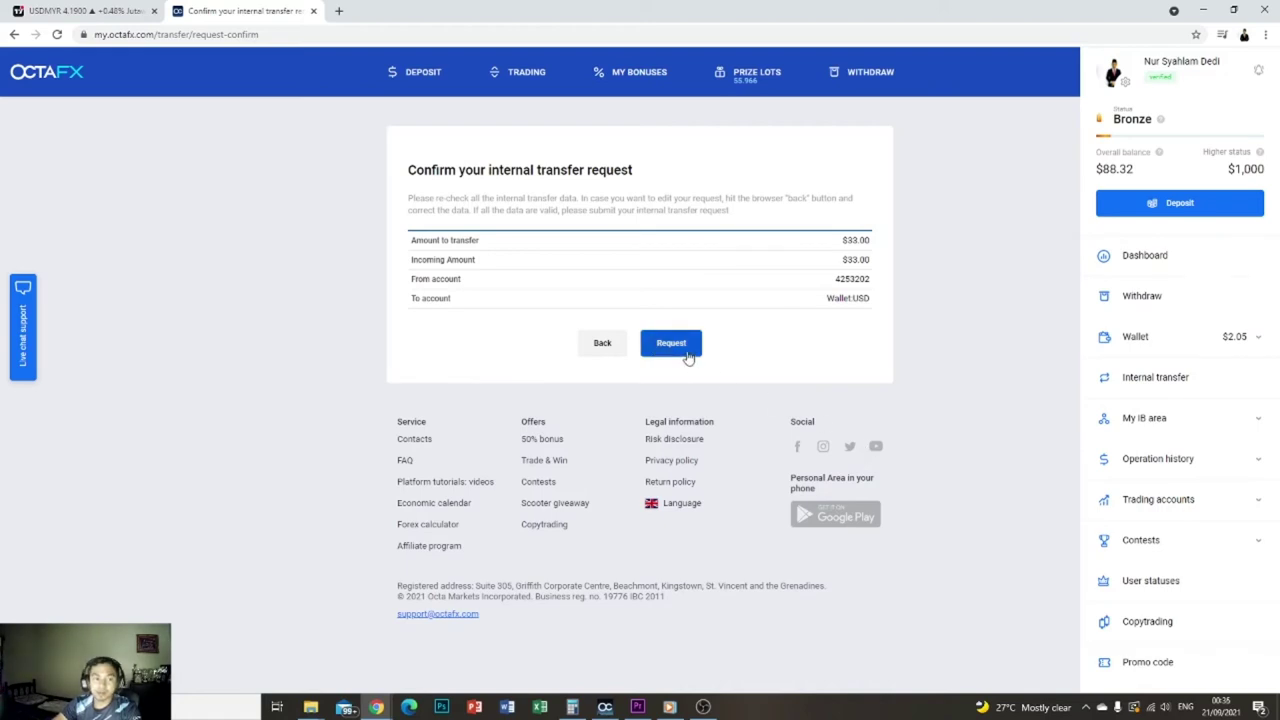
click(671, 343)
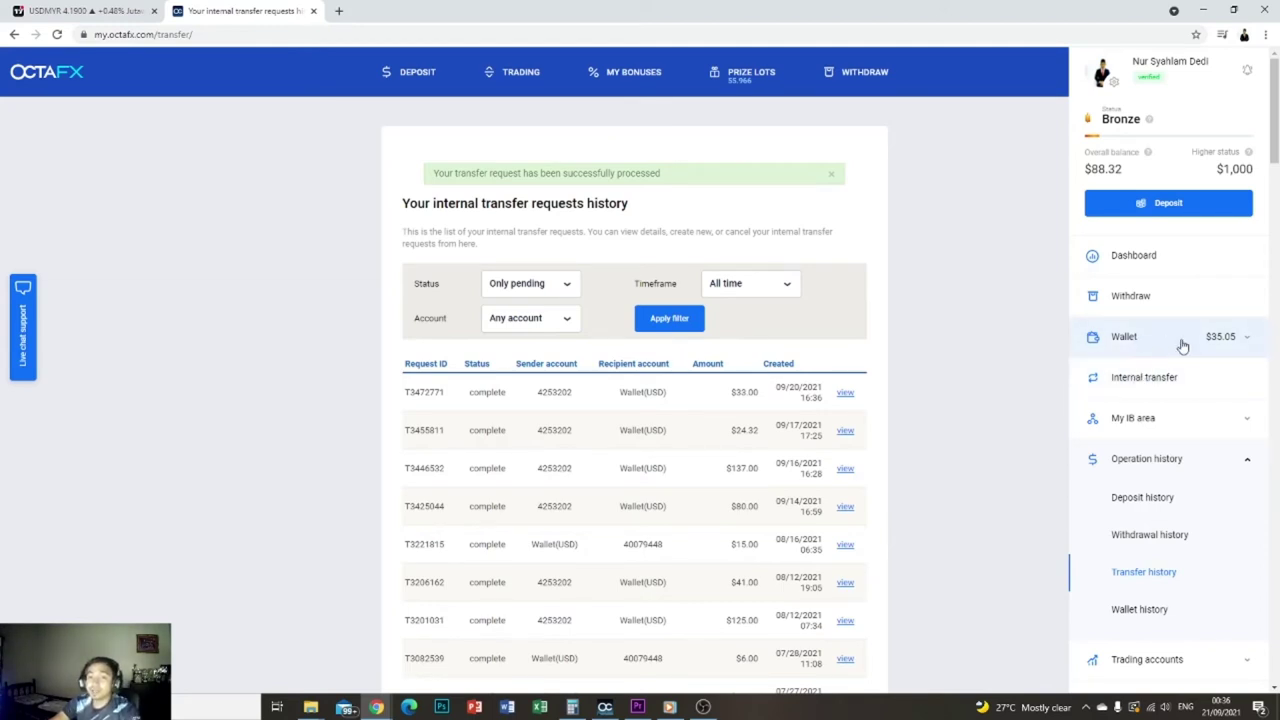
- Expand Wallet in the sidebar and go to the Withdraw page
click(1178, 345)
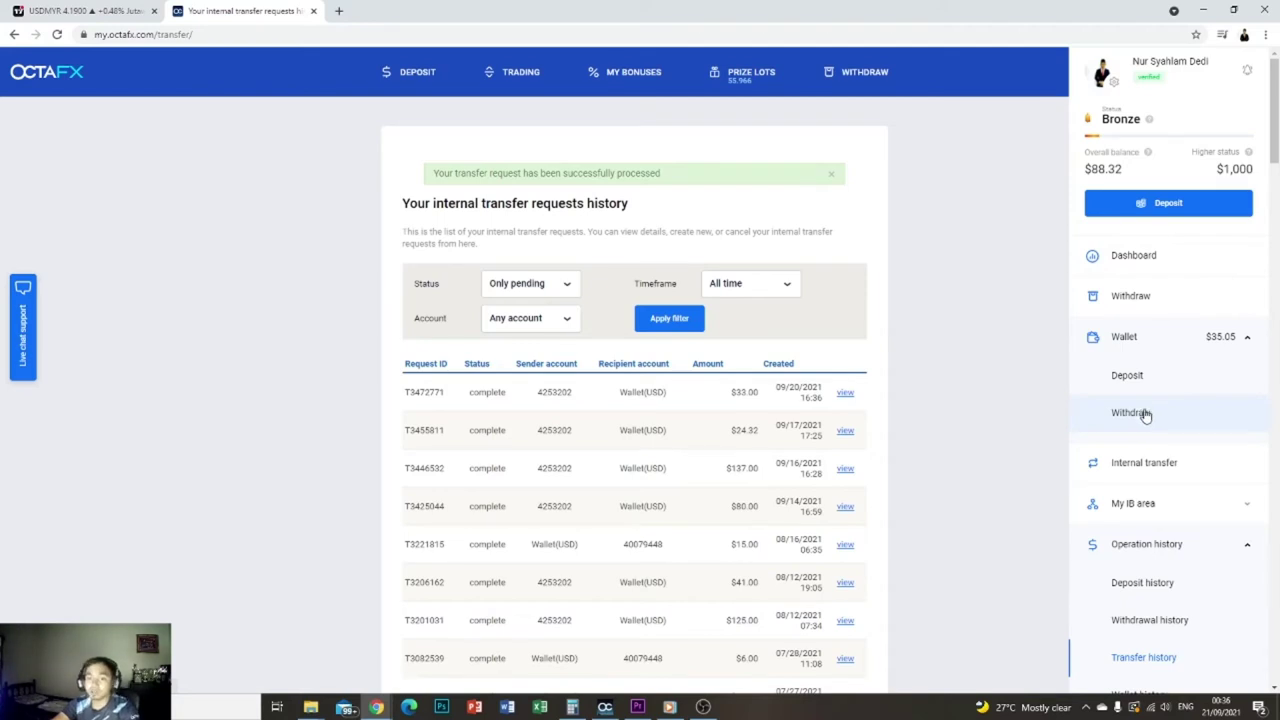
click(1145, 415)
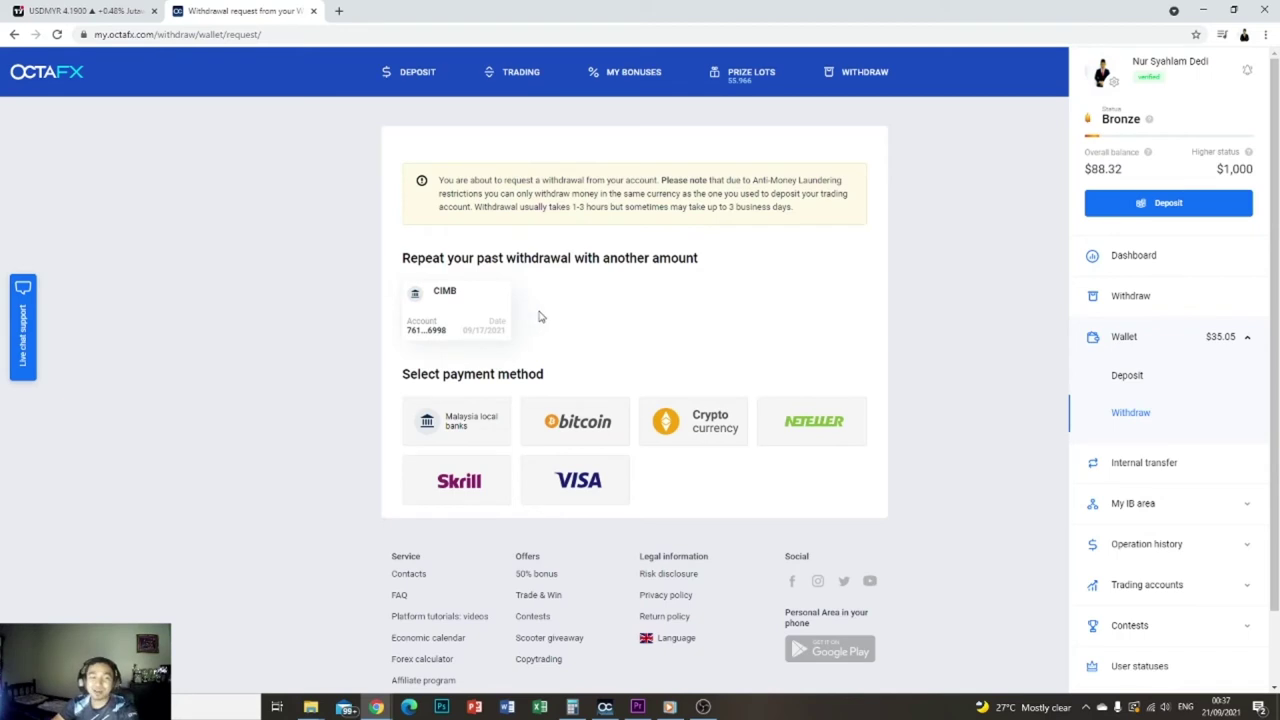
- Reuse the past CIMB withdrawal details and enter a $35 amount, converting to RM 146.58
click(466, 328)
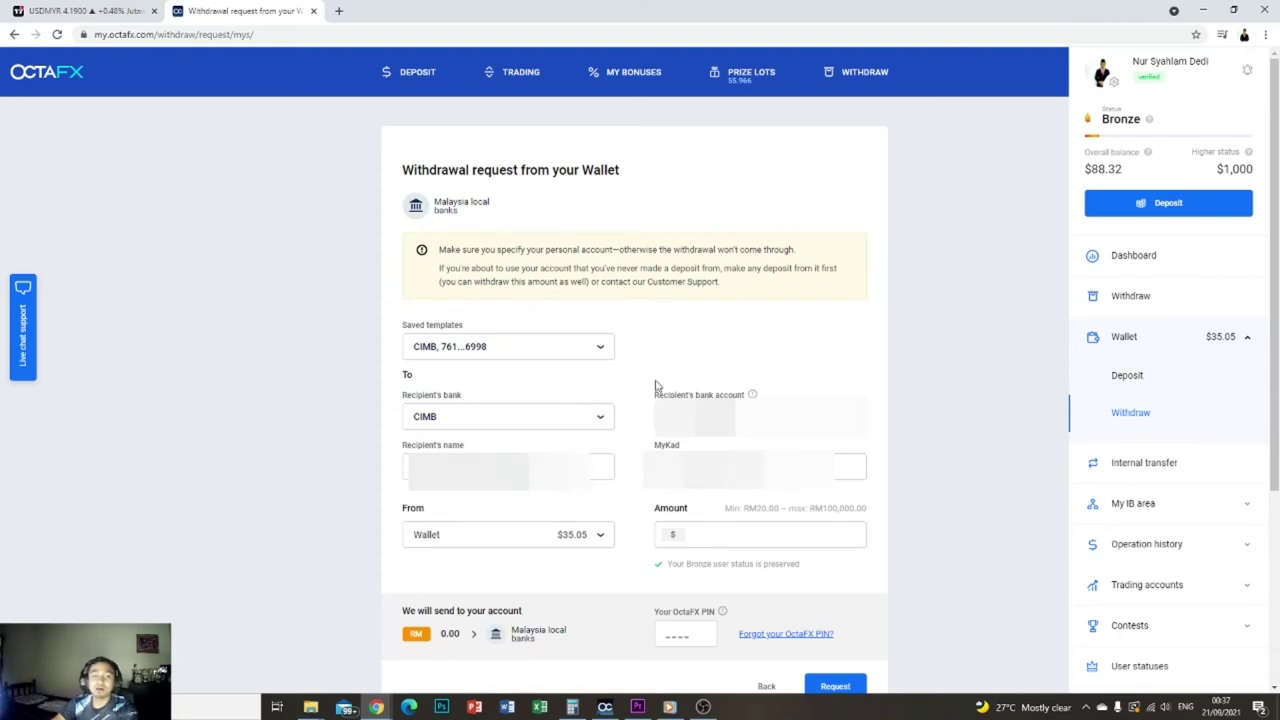
click(724, 540)
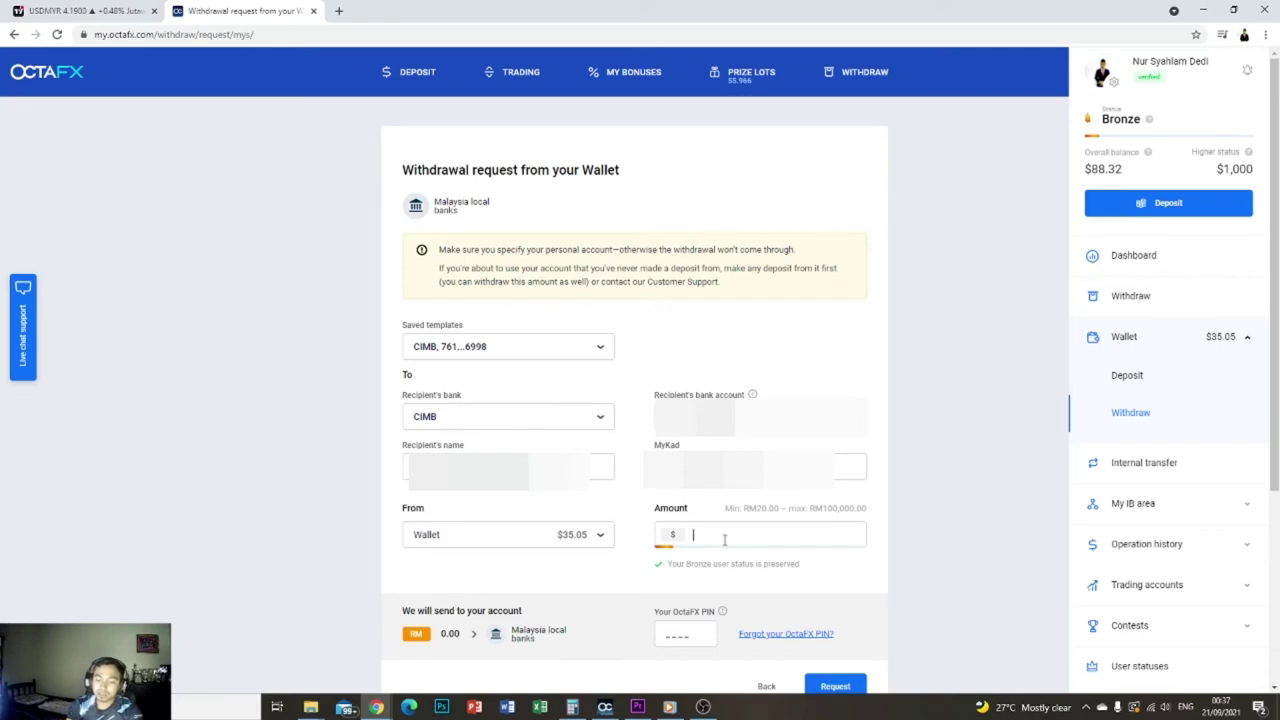
text(35)
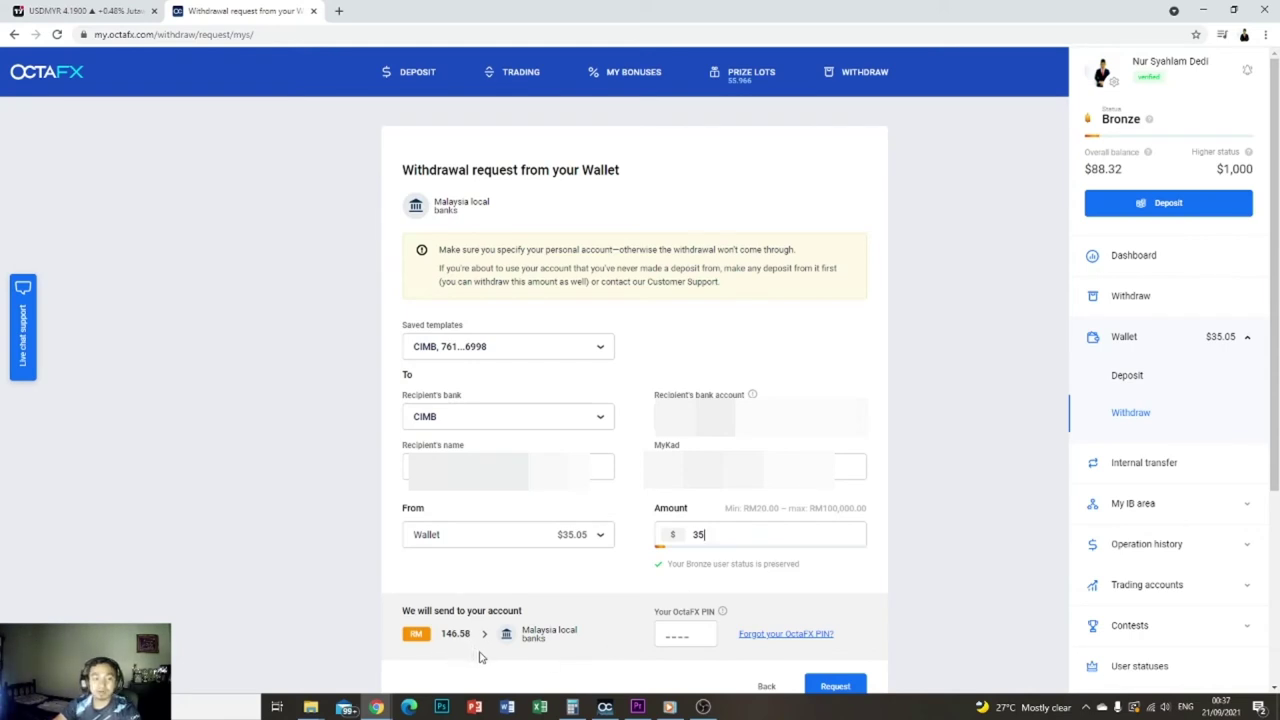
click(574, 709)
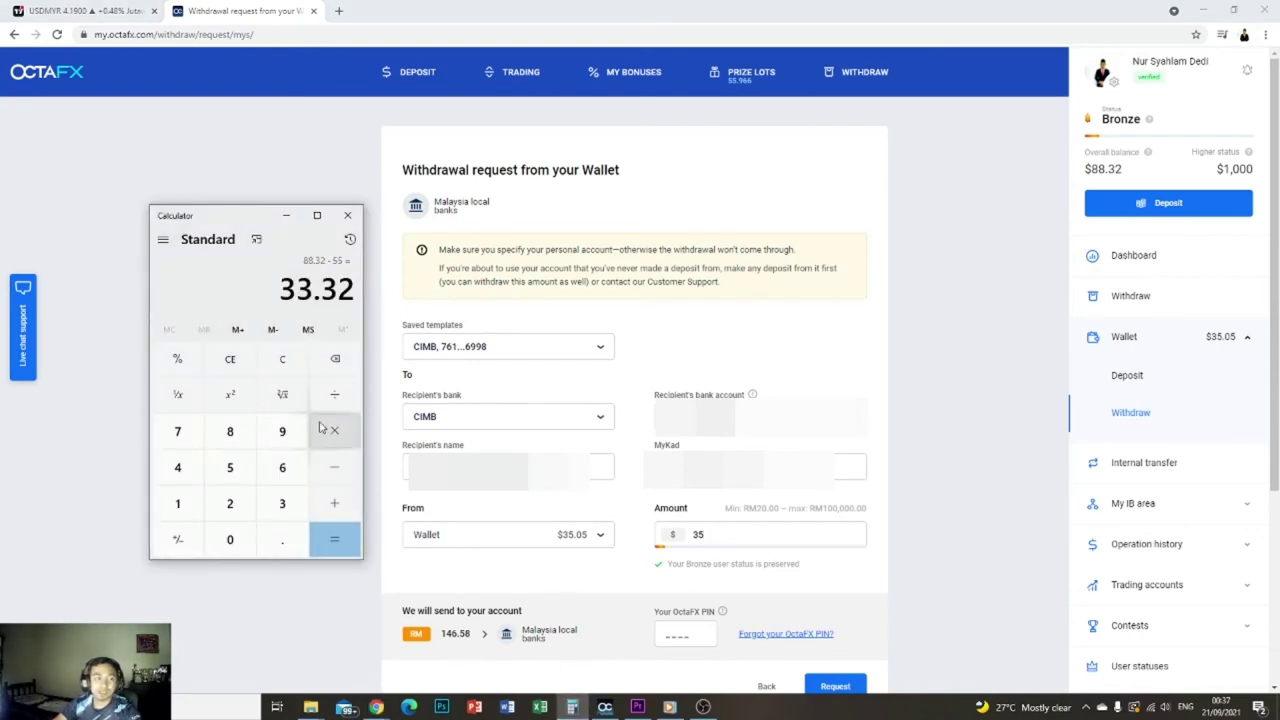
- Compute 35 × 4.19 = 146.65 in Calculator to check the ringgit conversion
click(230, 359)
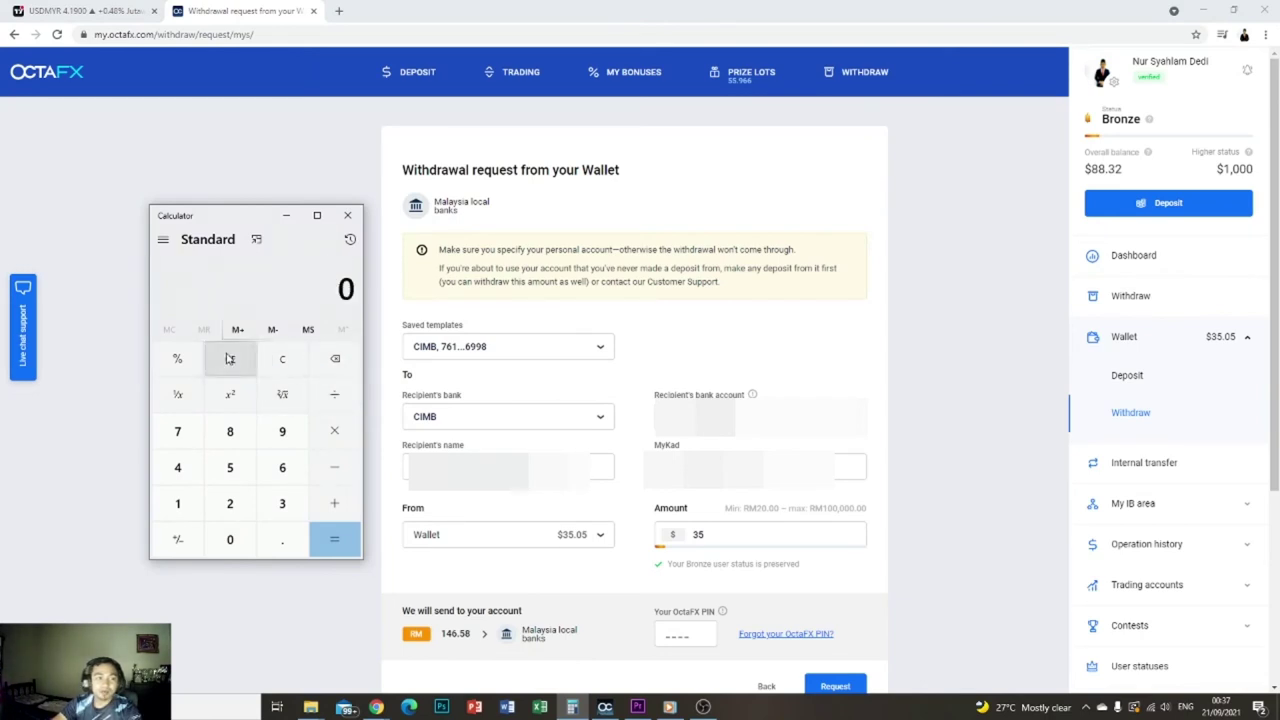
click(282, 503)
click(229, 467)
click(328, 440)
click(177, 467)
click(282, 539)
click(180, 503)
click(282, 431)
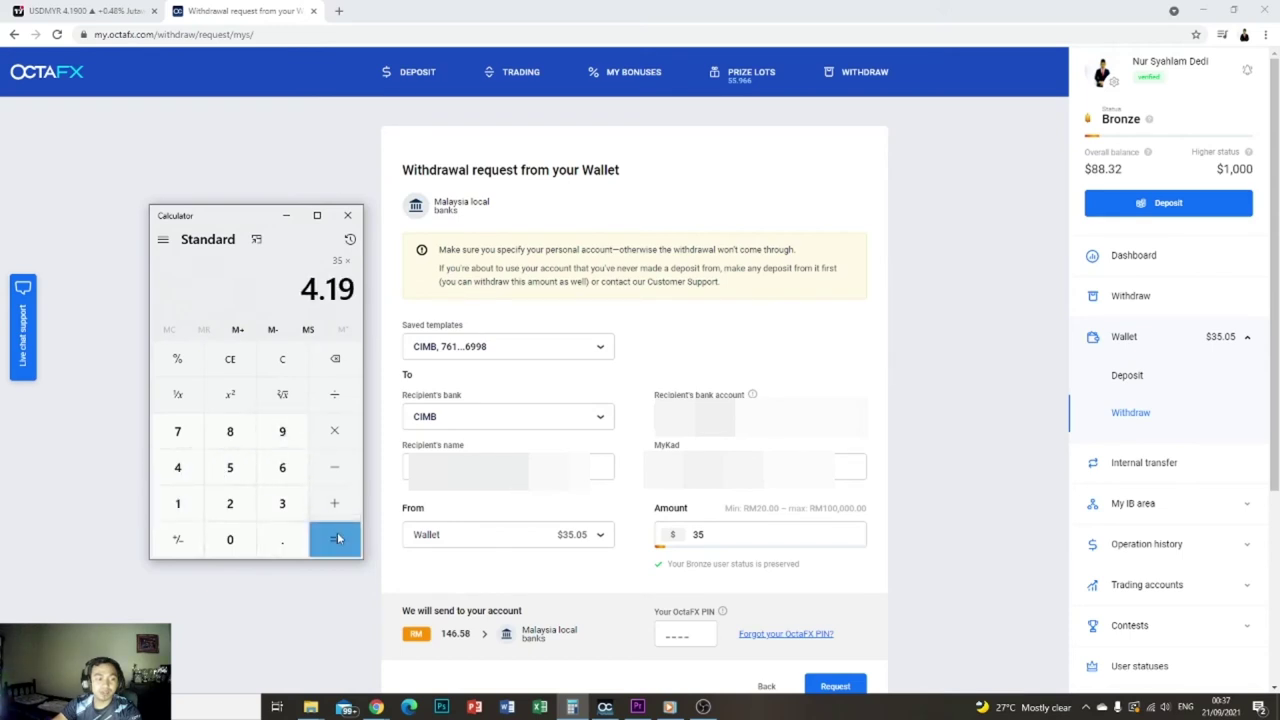
click(335, 539)
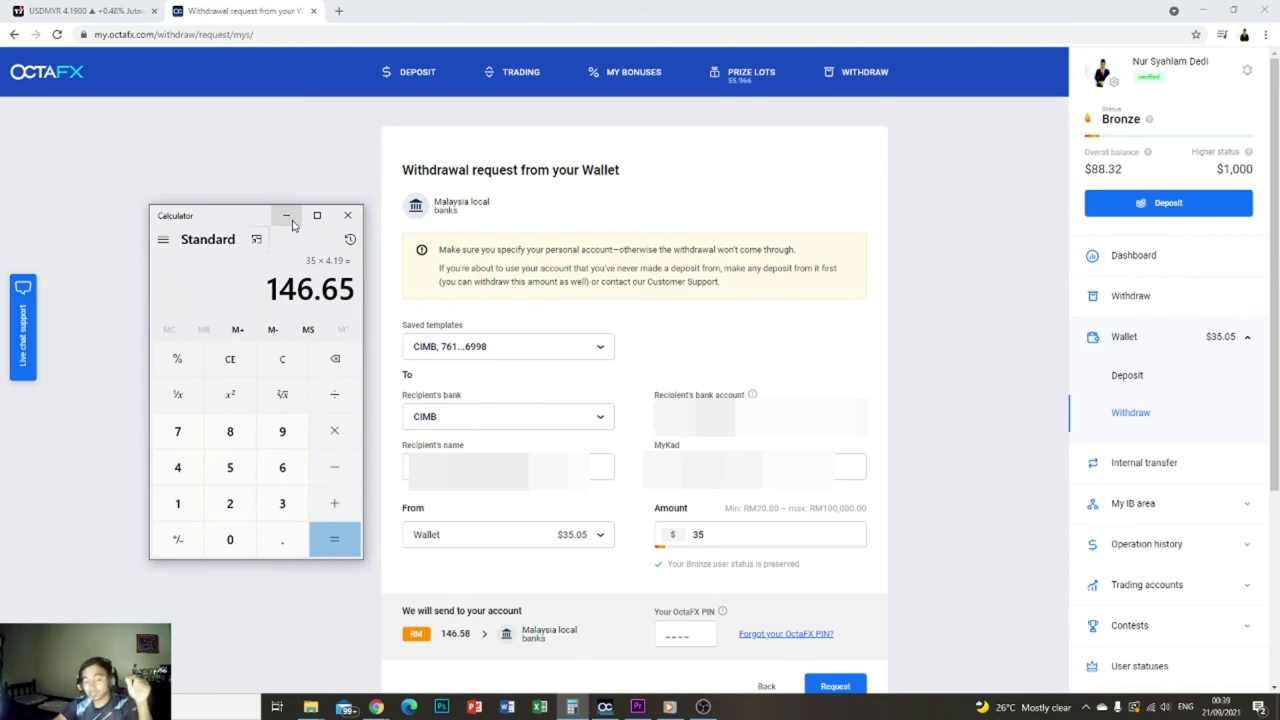
click(666, 632)
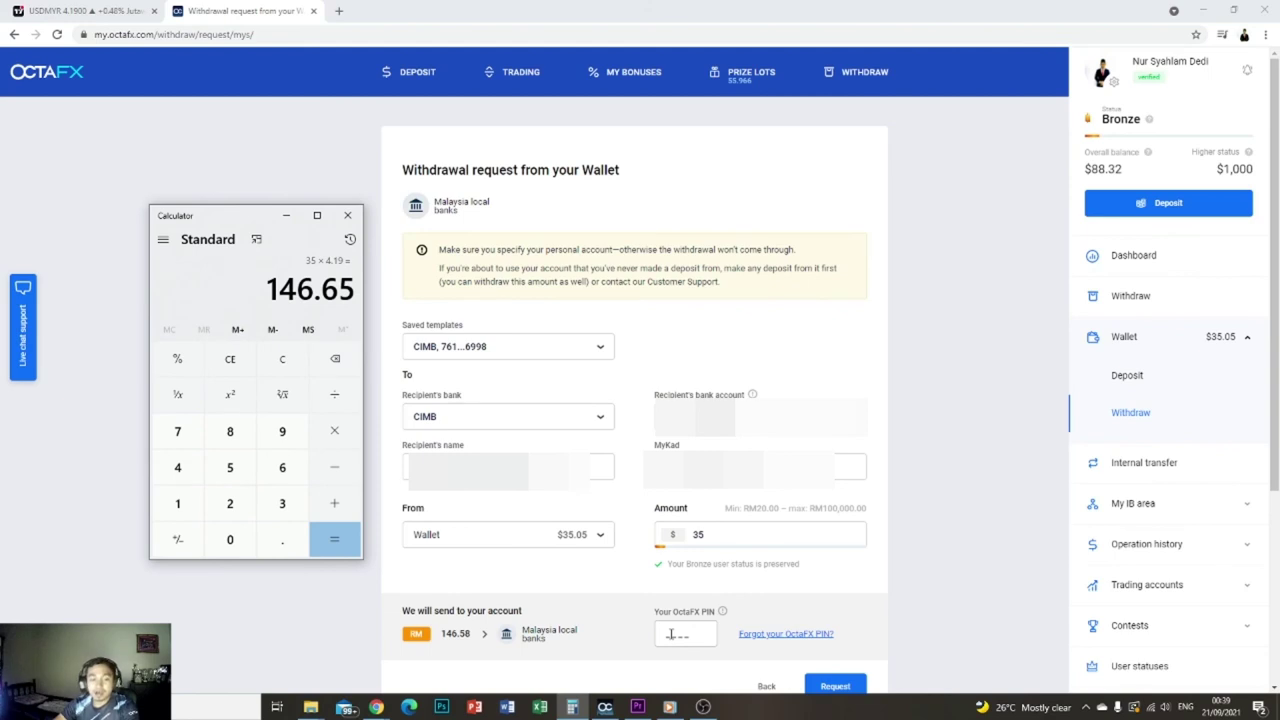
- Fill in the OctaFX PIN and send the $35 CIMB withdrawal to its confirmation screen
click(670, 633)
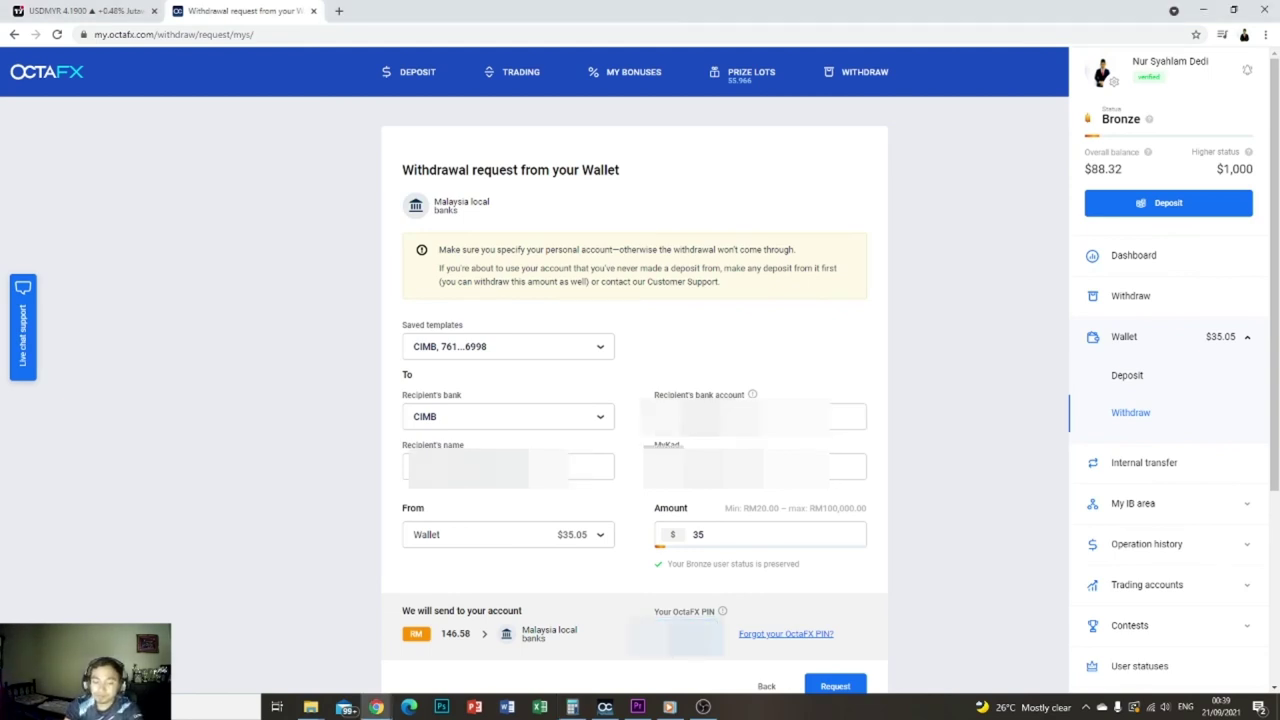
click(838, 686)
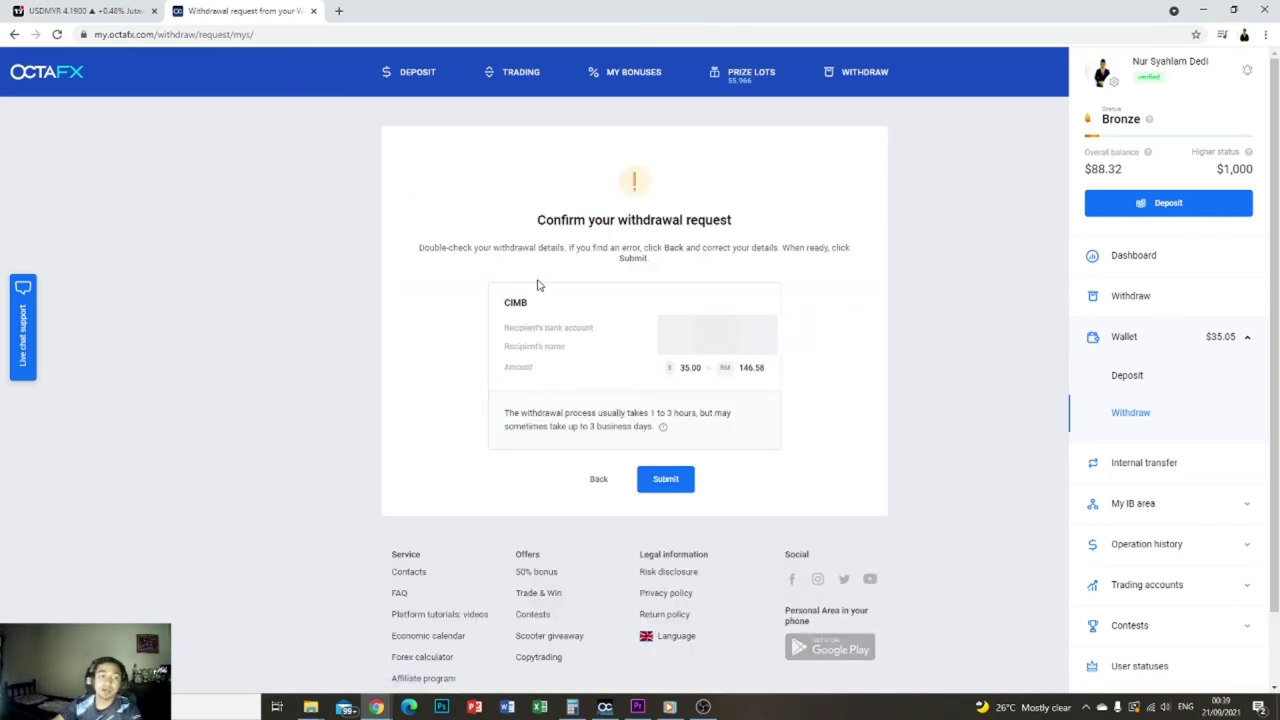